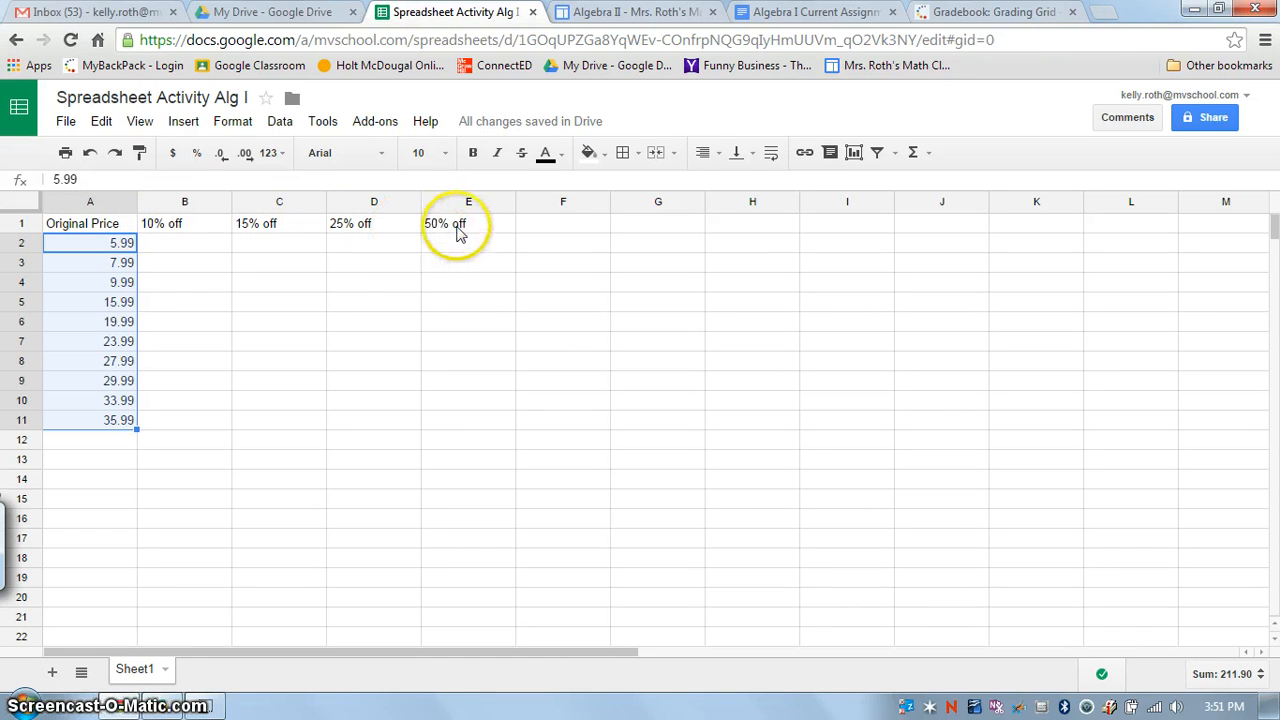
- Format the original prices in A2:A11 as currency
{"action": "right_click", "coordinate": [99, 254]}
{"action": "left_click", "coordinate": [96, 249]}
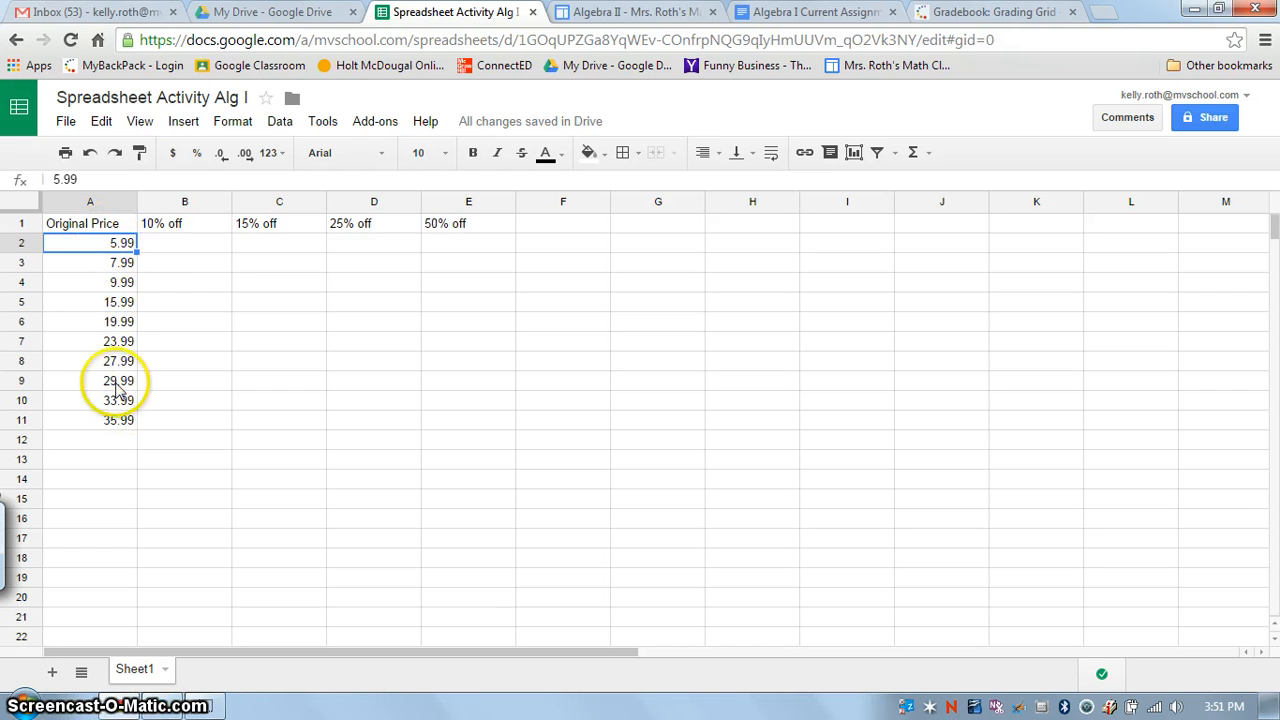
{"action": "left_click", "coordinate": [97, 250]}
{"action": "left_click_drag", "start_coordinate": [97, 249], "coordinate": [121, 422]}
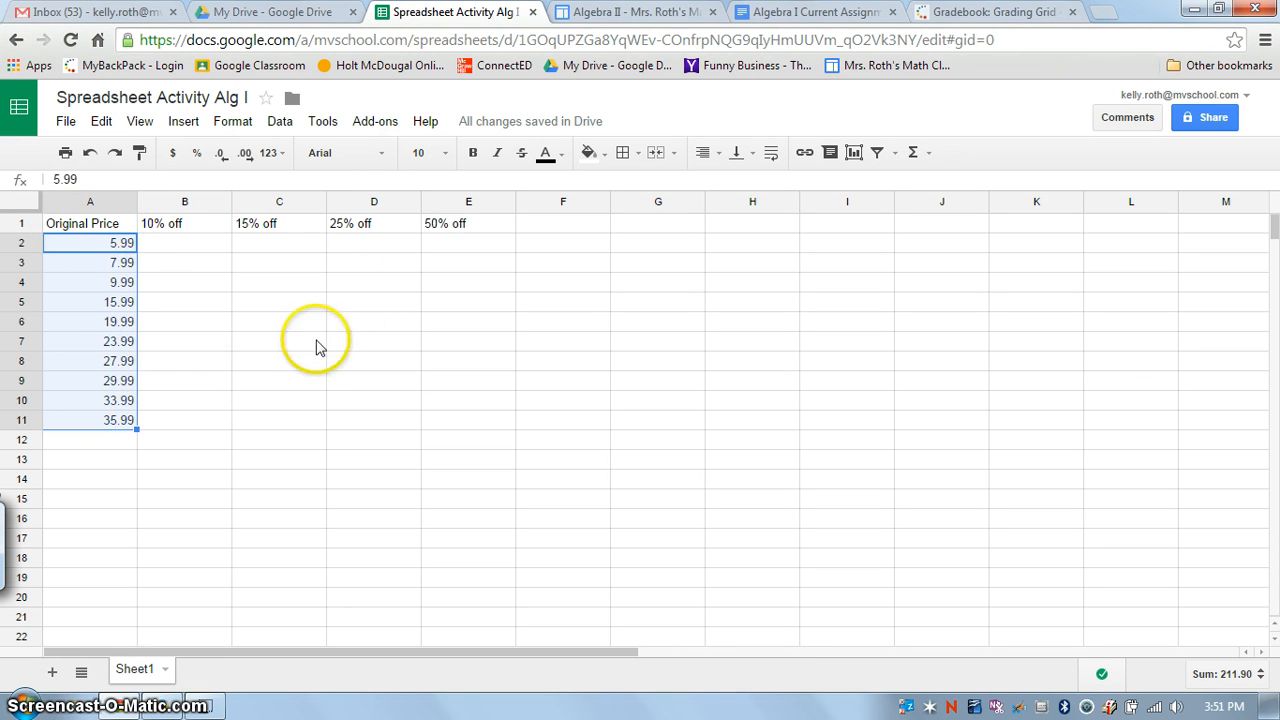
{"action": "left_click", "coordinate": [235, 121]}
{"action": "mouse_move", "coordinate": [253, 164]}
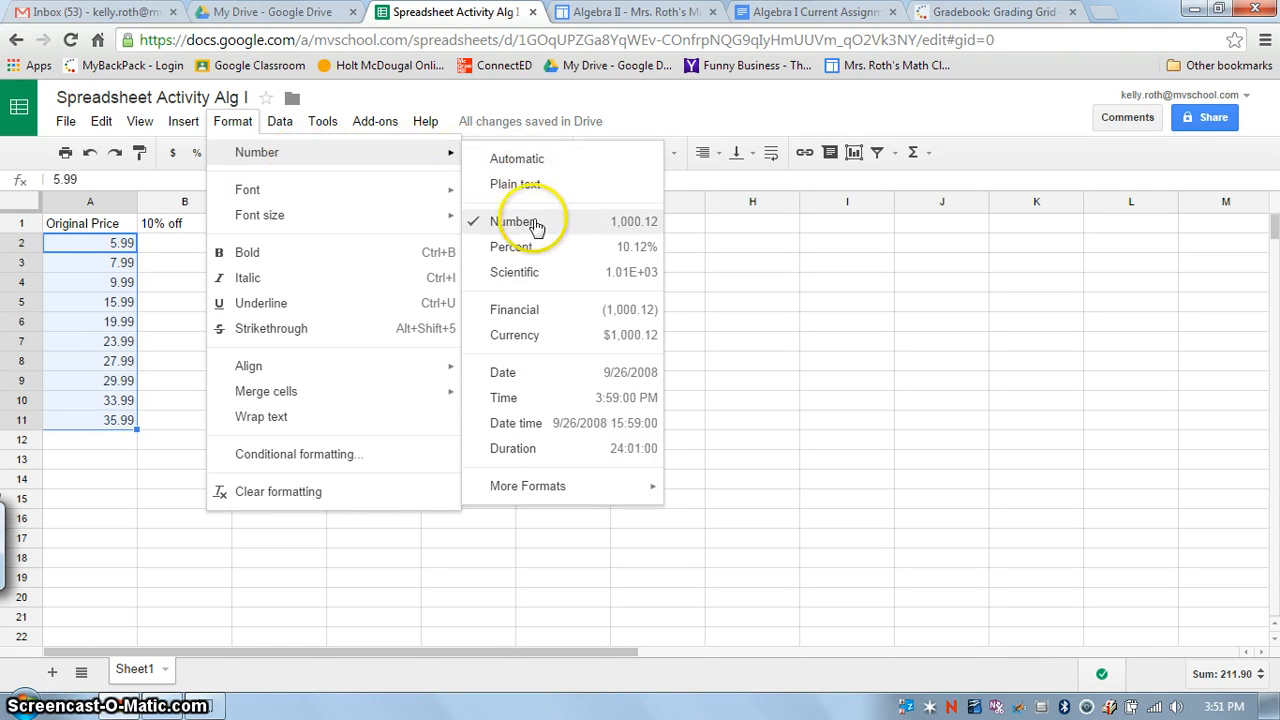
{"action": "left_click", "coordinate": [520, 336]}
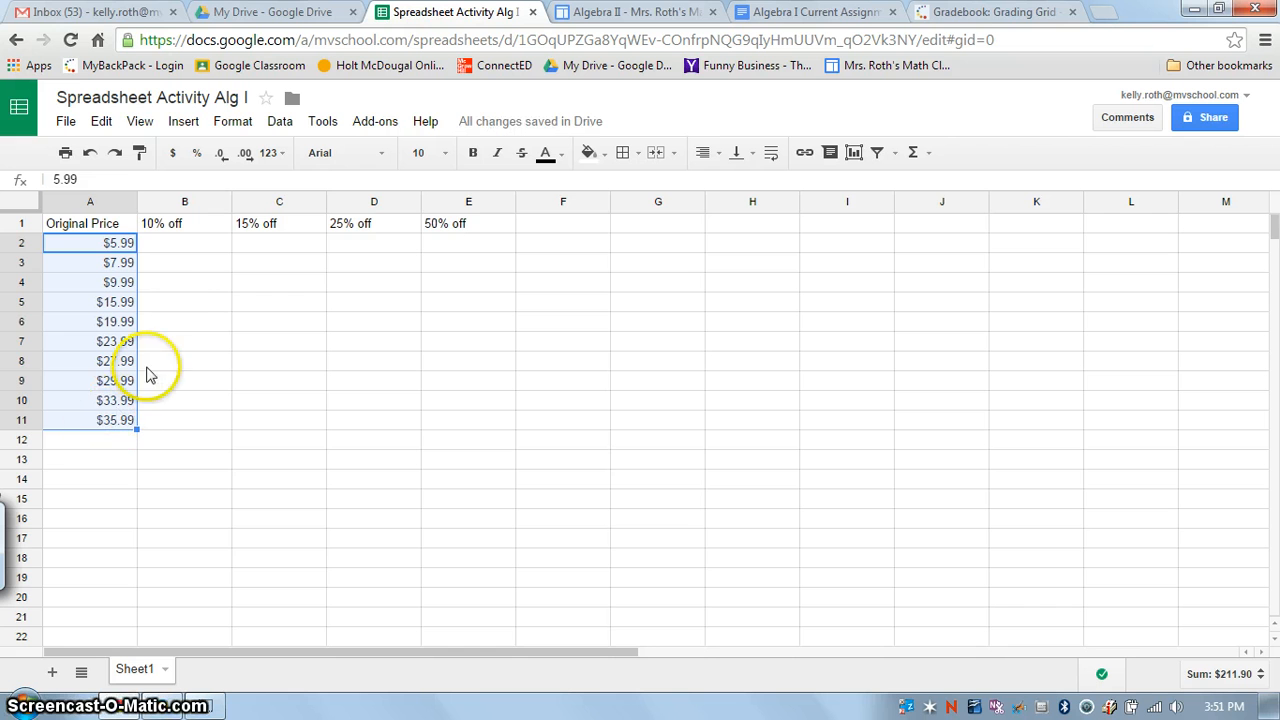
- Enter the formula =.9*A2 in cell B2 to calculate the first 10% off price
{"action": "left_click", "coordinate": [172, 244]}
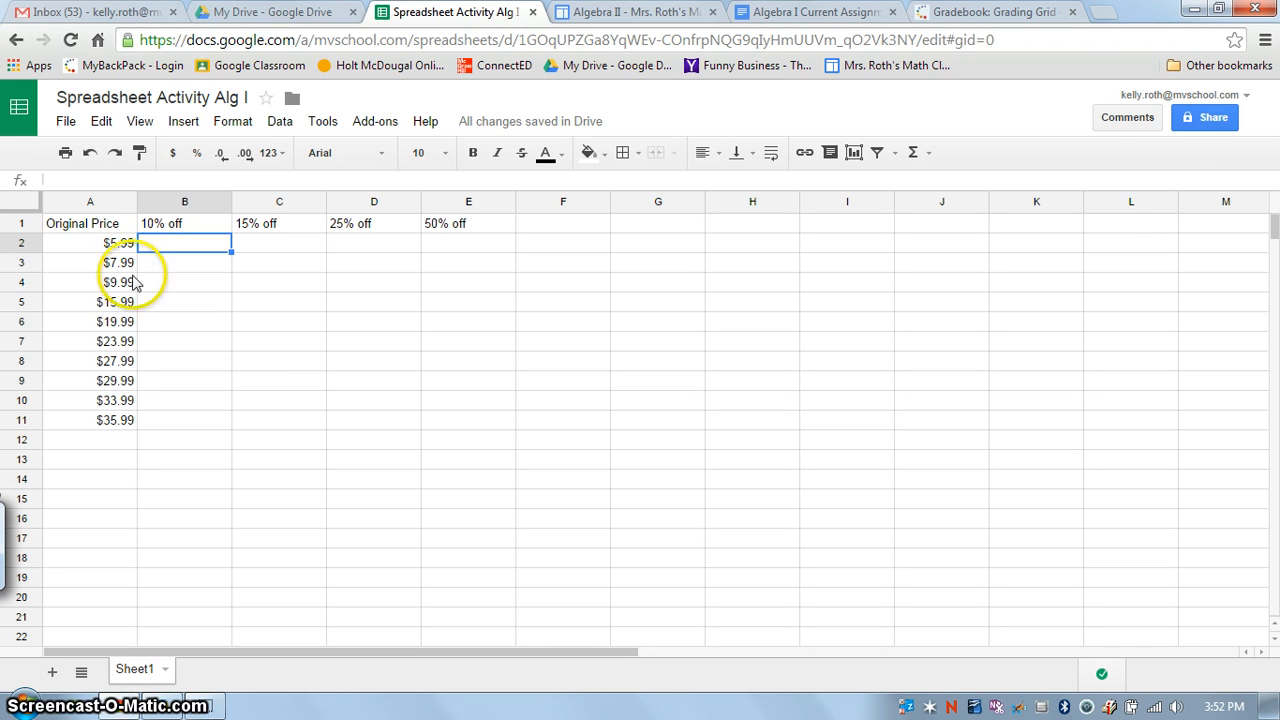
{"action": "left_click", "coordinate": [87, 178]}
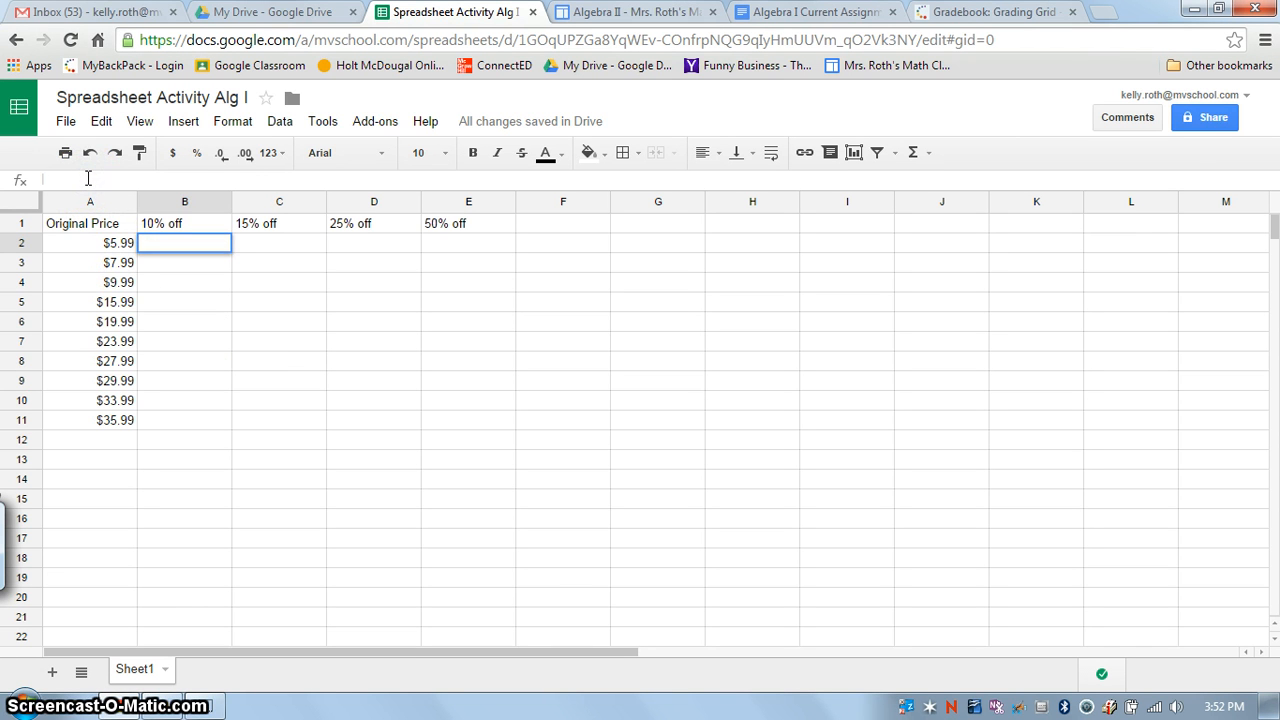
{"action": "type", "text": "="}
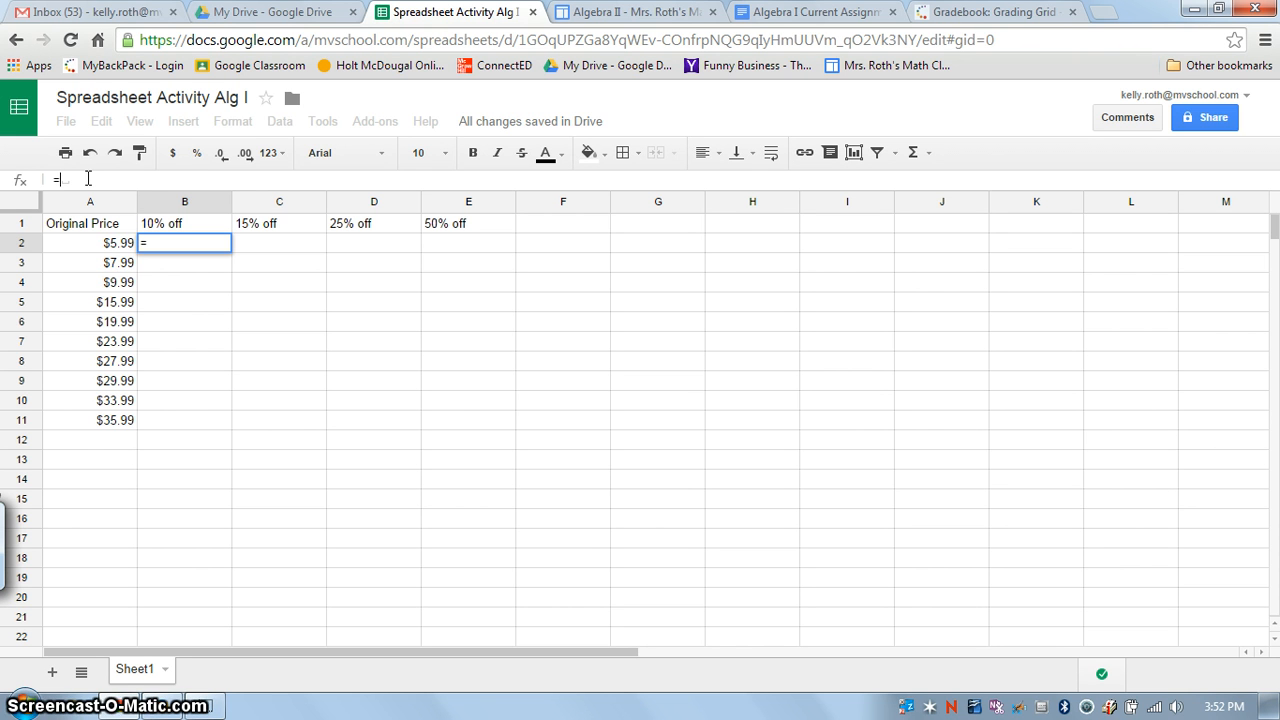
{"action": "type", "text": "."}
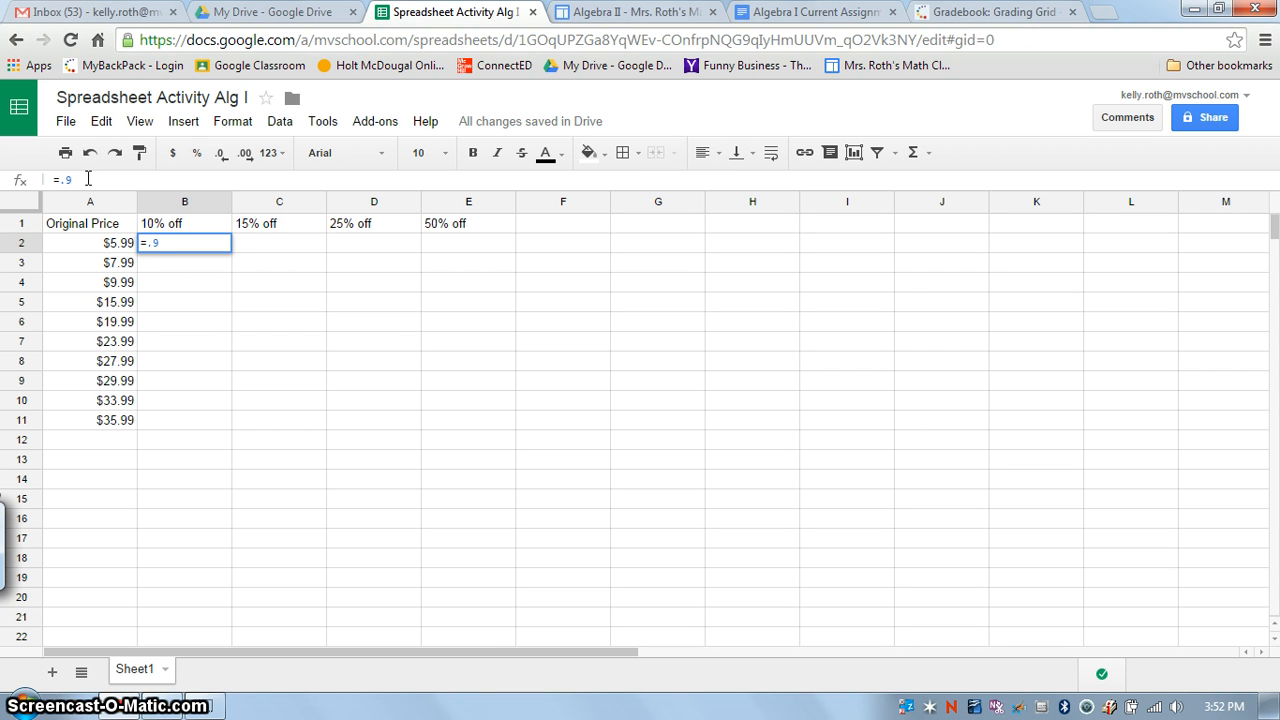
{"action": "type", "text": "9*"}
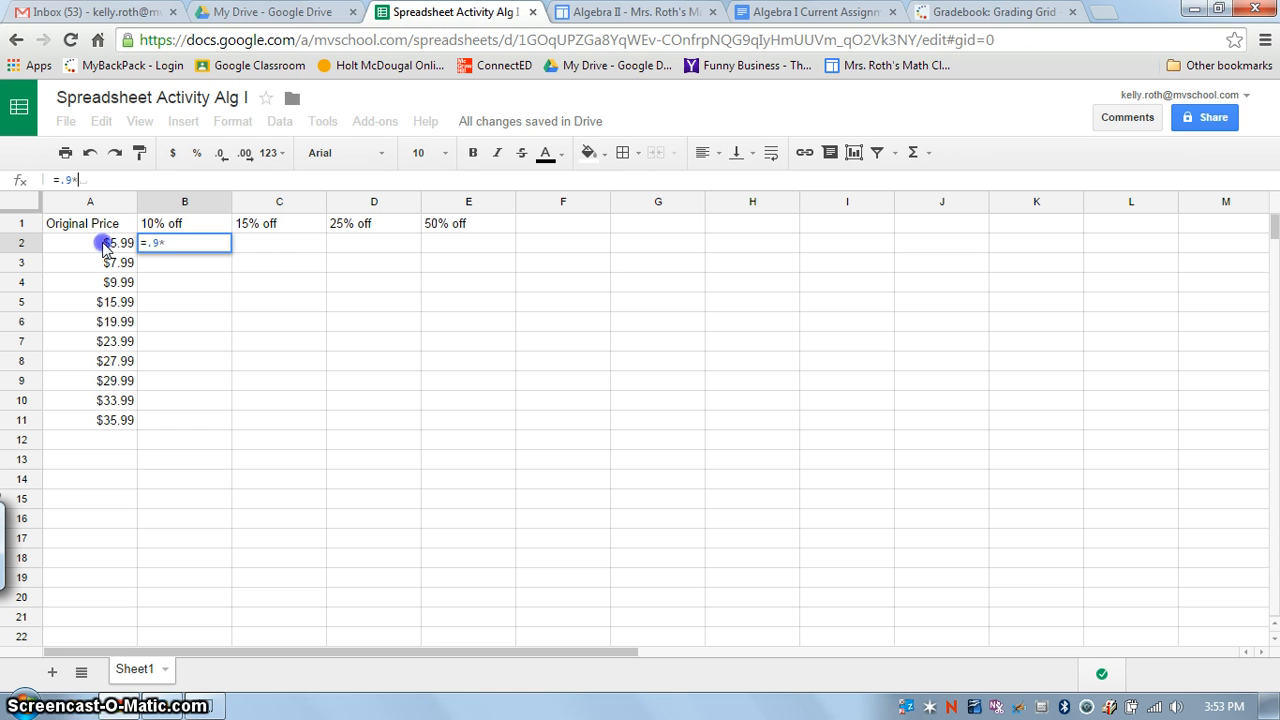
{"action": "left_click", "coordinate": [104, 245]}
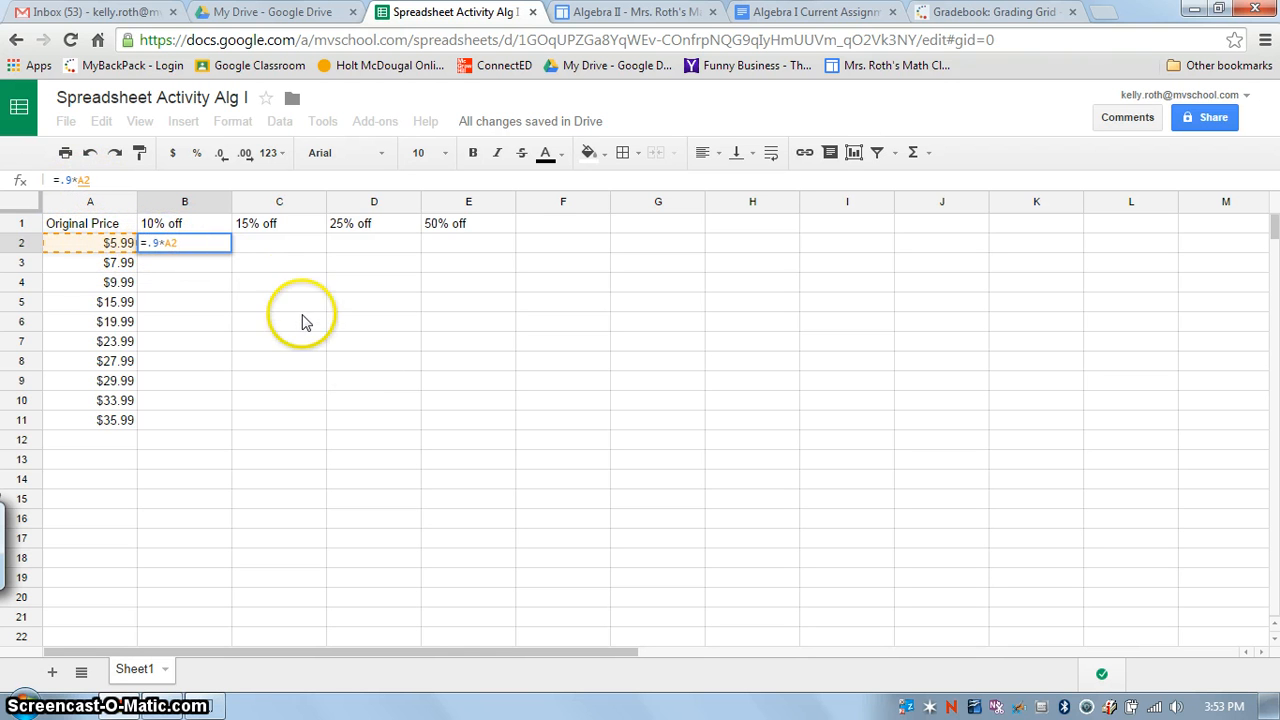
{"action": "key", "text": "Return"}
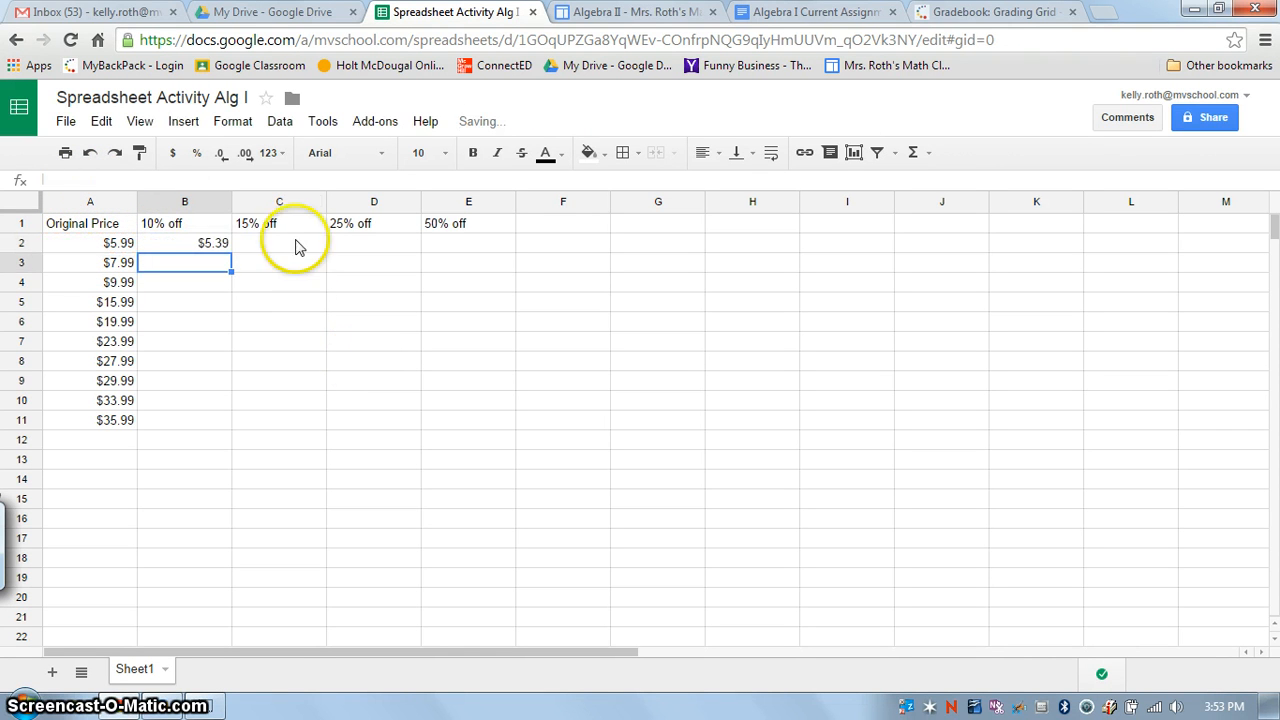
{"action": "left_click", "coordinate": [214, 245]}
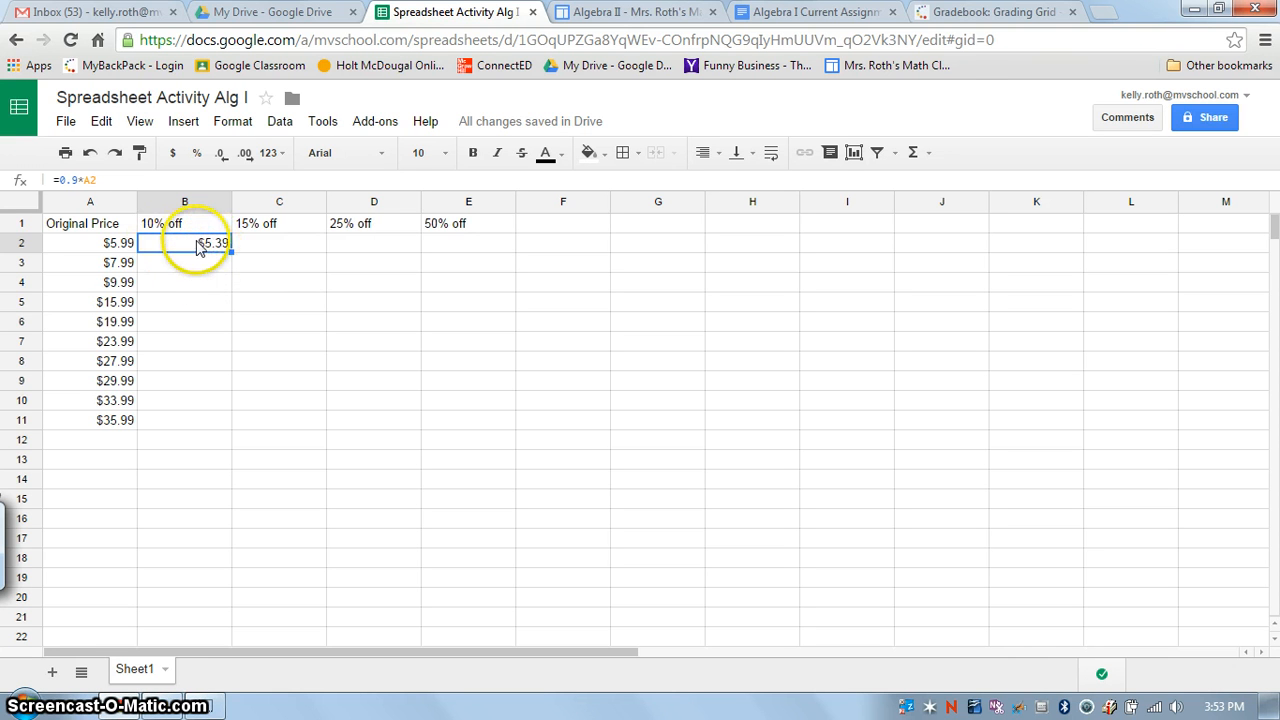
{"action": "left_click", "coordinate": [196, 262]}
{"action": "left_click", "coordinate": [194, 286]}
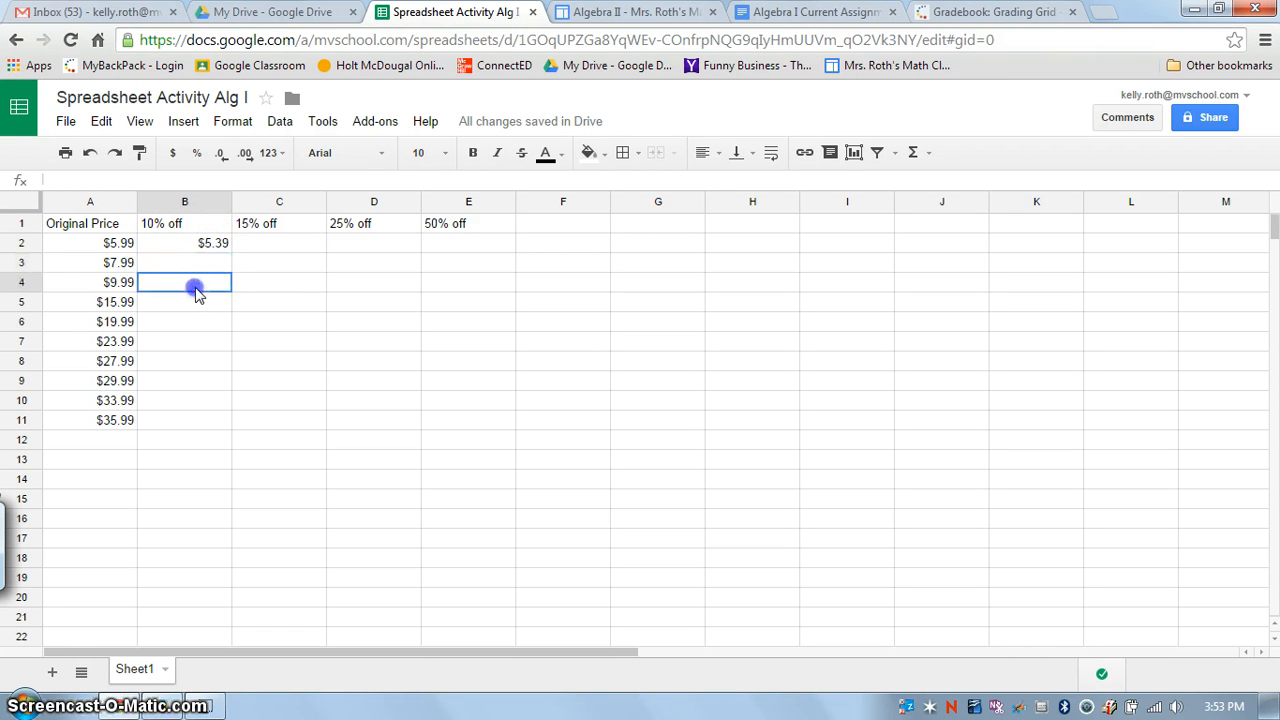
{"action": "left_click", "coordinate": [194, 304]}
{"action": "left_click", "coordinate": [191, 323]}
{"action": "left_click", "coordinate": [186, 362]}
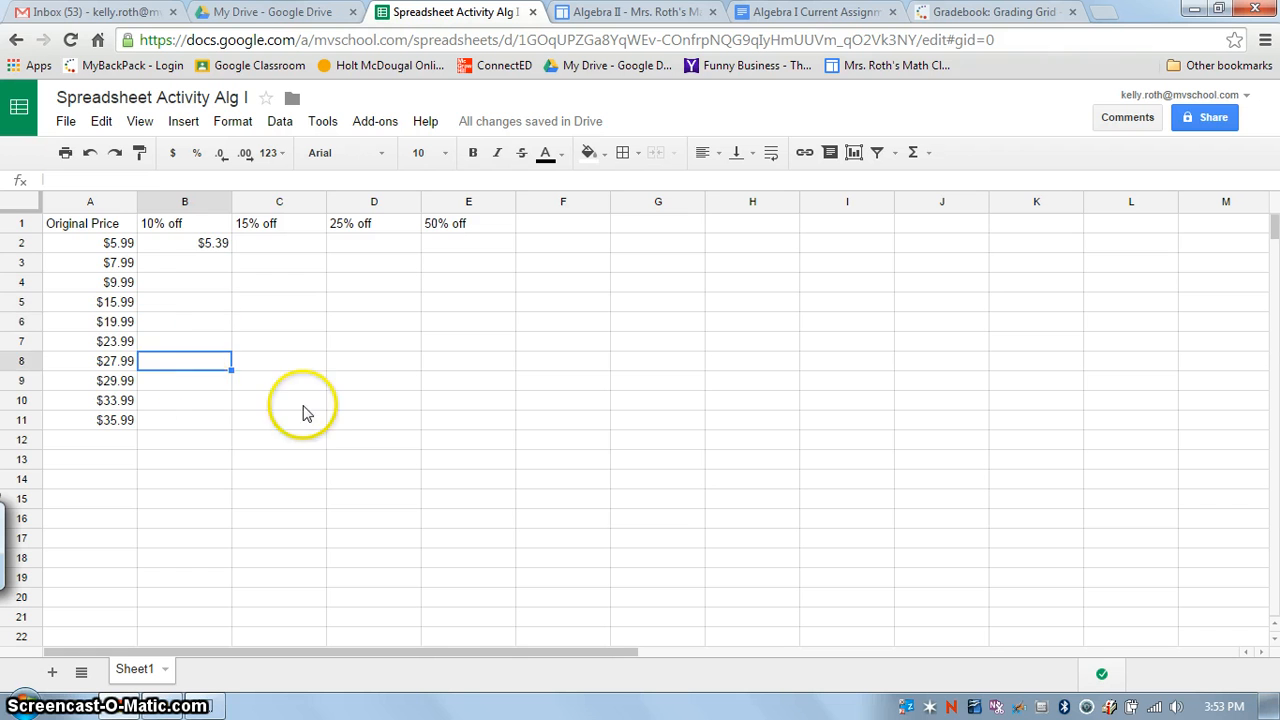
{"action": "left_click", "coordinate": [303, 402]}
{"action": "left_click", "coordinate": [208, 271]}
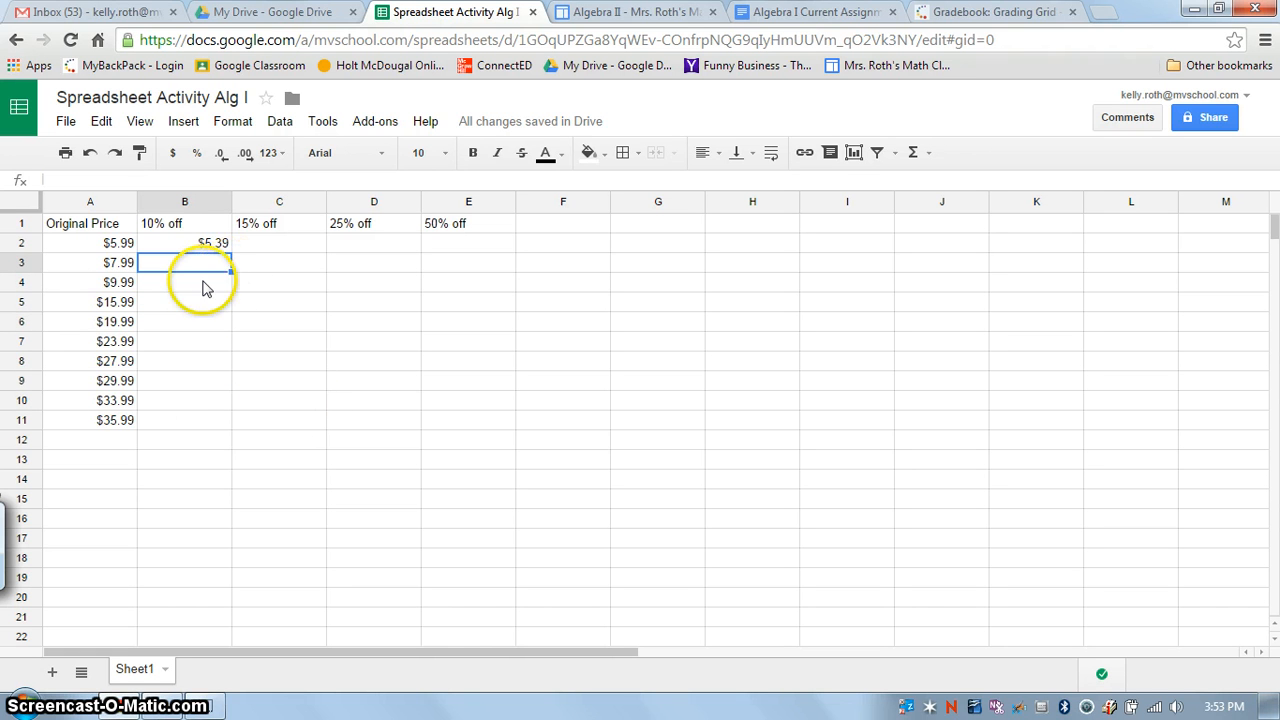
- Fill the 10% off formula from B2 down through B11
{"action": "left_click", "coordinate": [200, 250]}
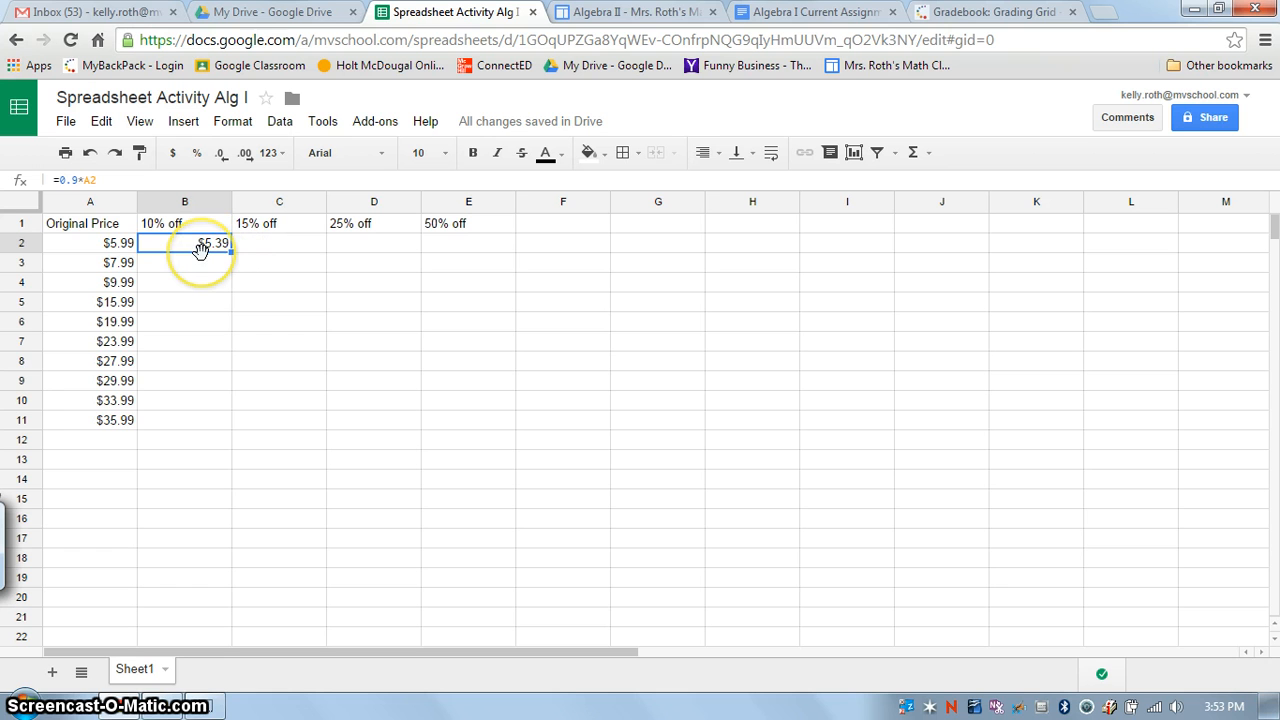
{"action": "left_click_drag", "start_coordinate": [200, 270], "coordinate": [197, 427]}
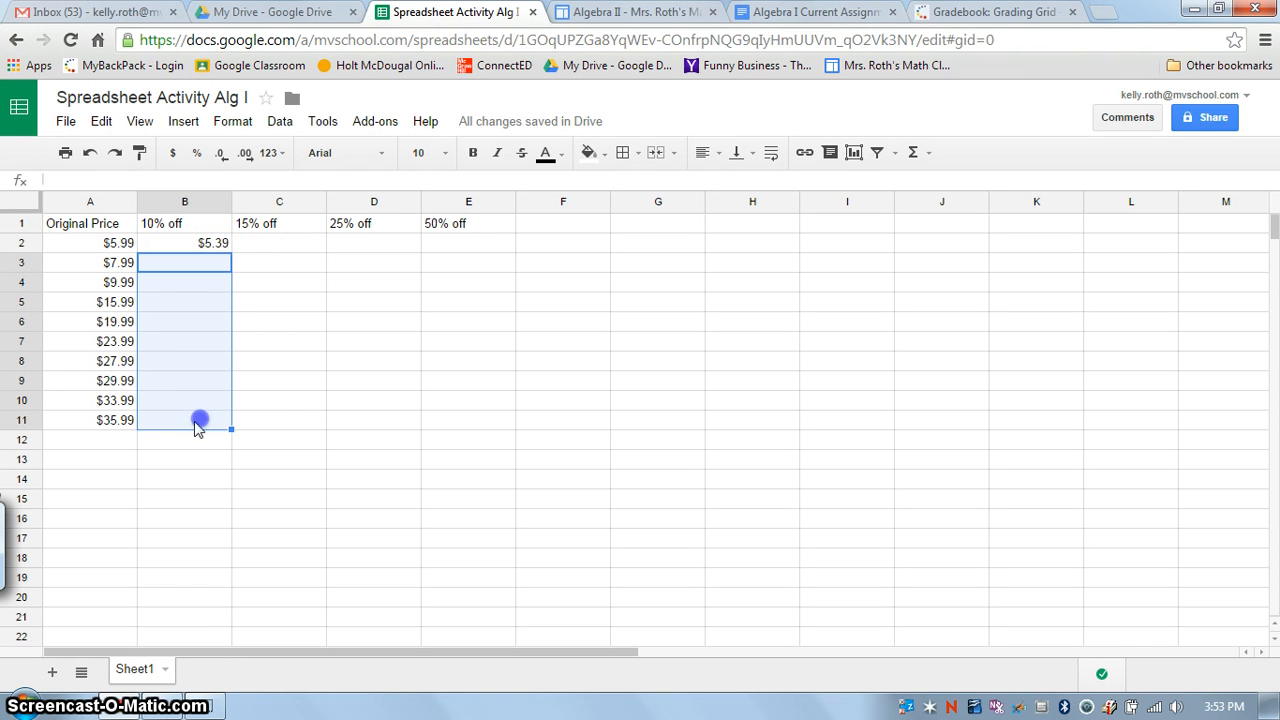
{"action": "left_click", "coordinate": [309, 389]}
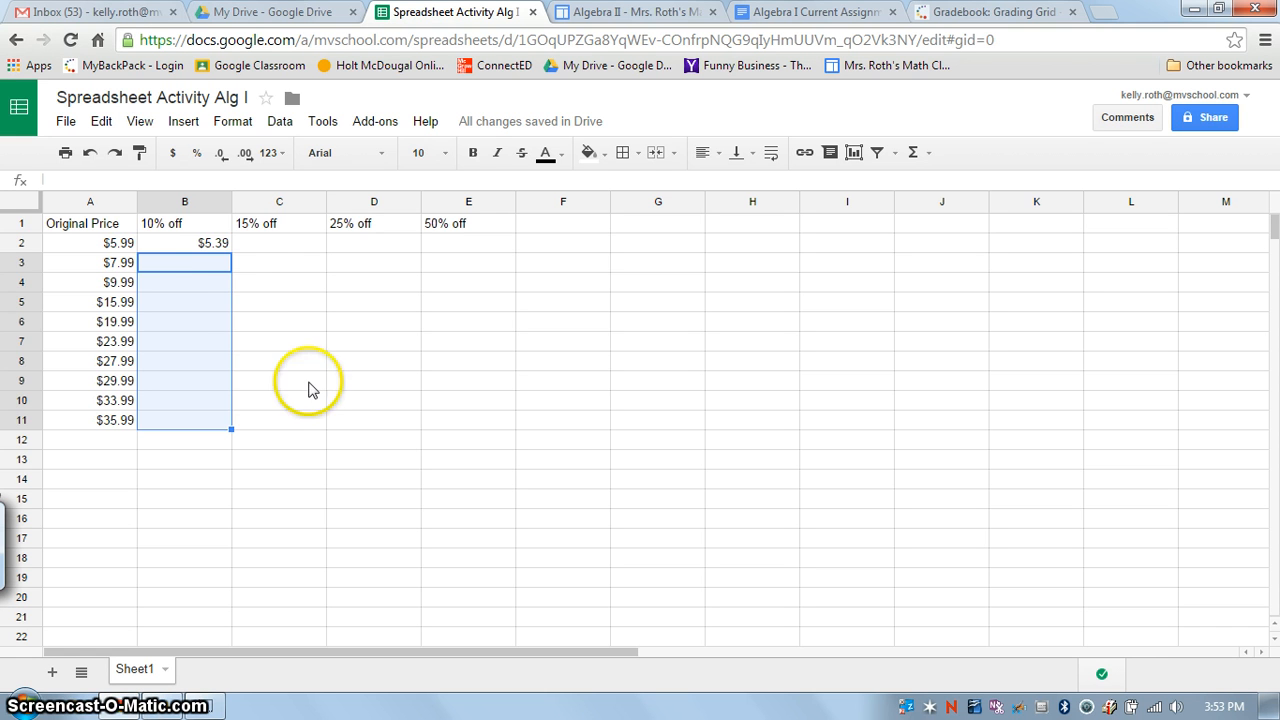
{"action": "left_click", "coordinate": [212, 247]}
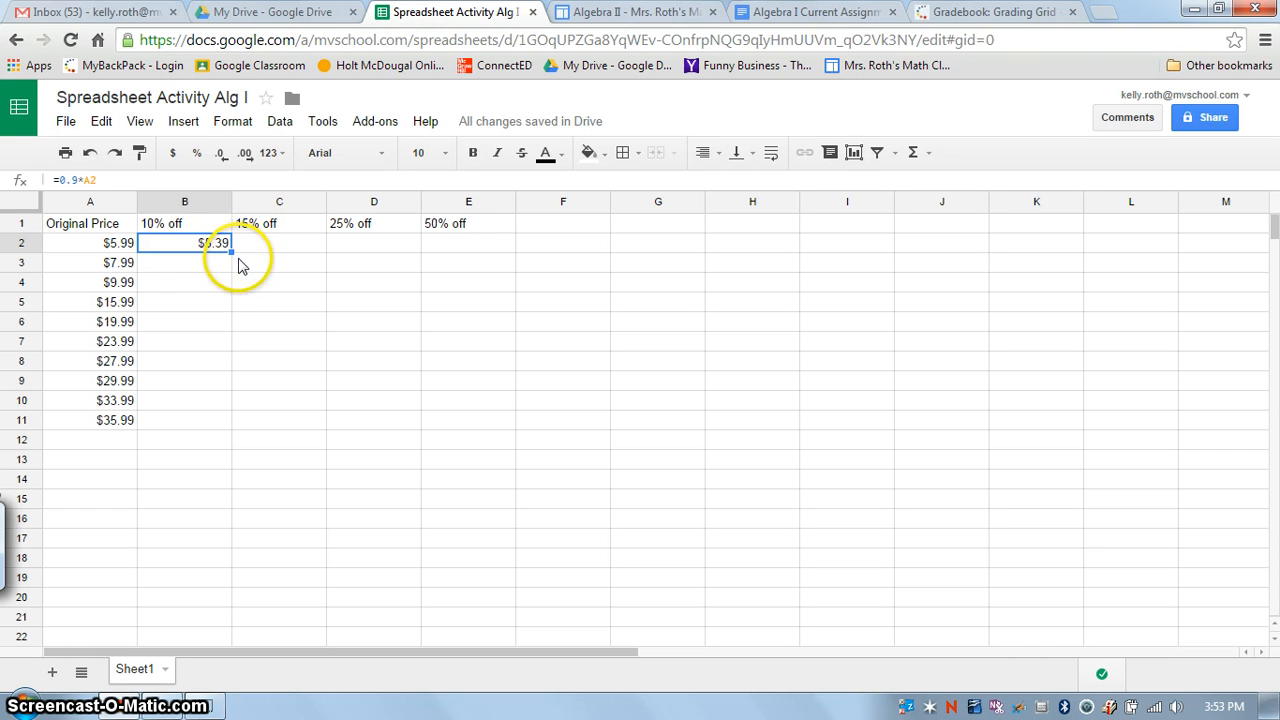
{"action": "left_click_drag", "start_coordinate": [232, 252], "coordinate": [224, 416]}
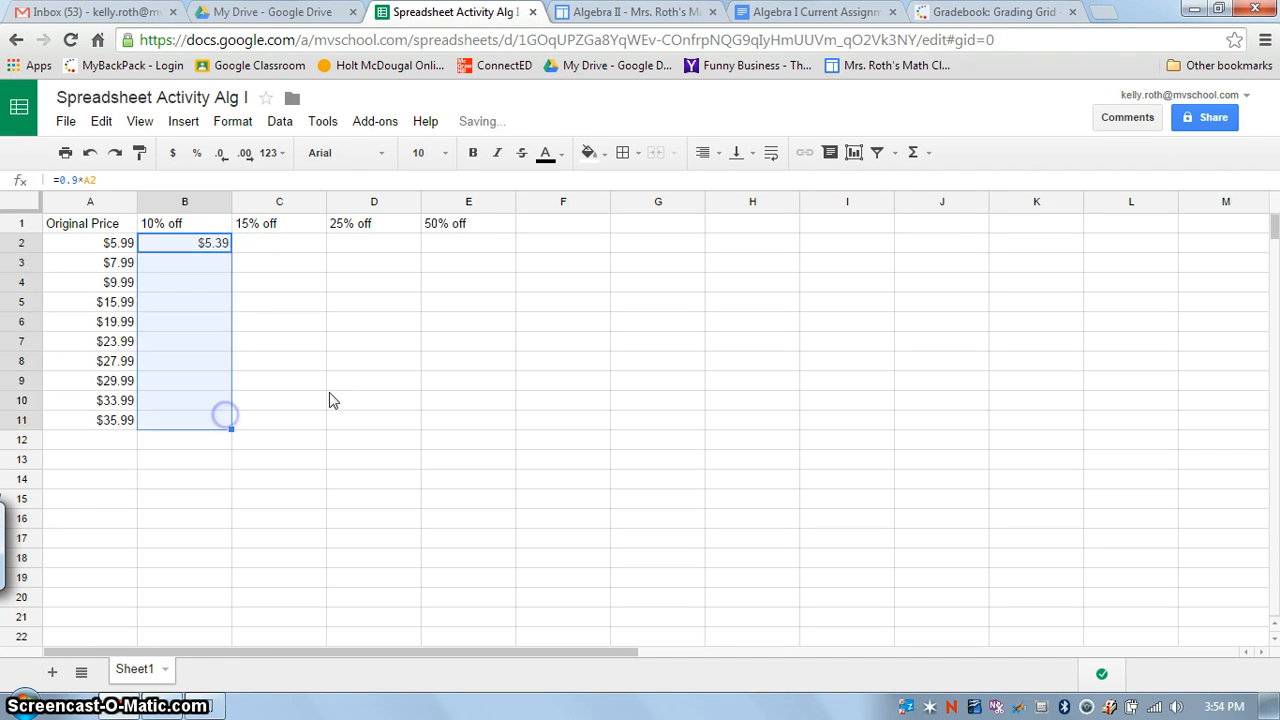
- Check the cell reference in each 10% off formula in B2:B11 against the original prices in column A
{"action": "left_click", "coordinate": [194, 266]}
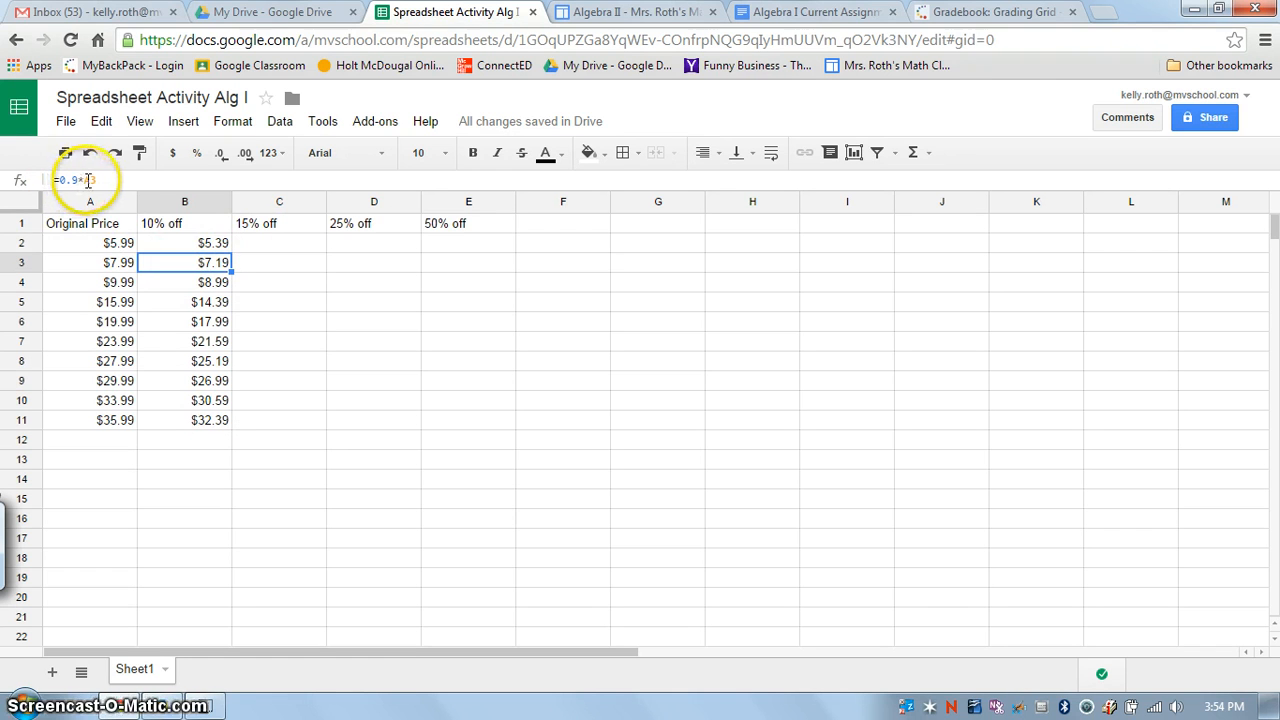
{"action": "left_click", "coordinate": [187, 244]}
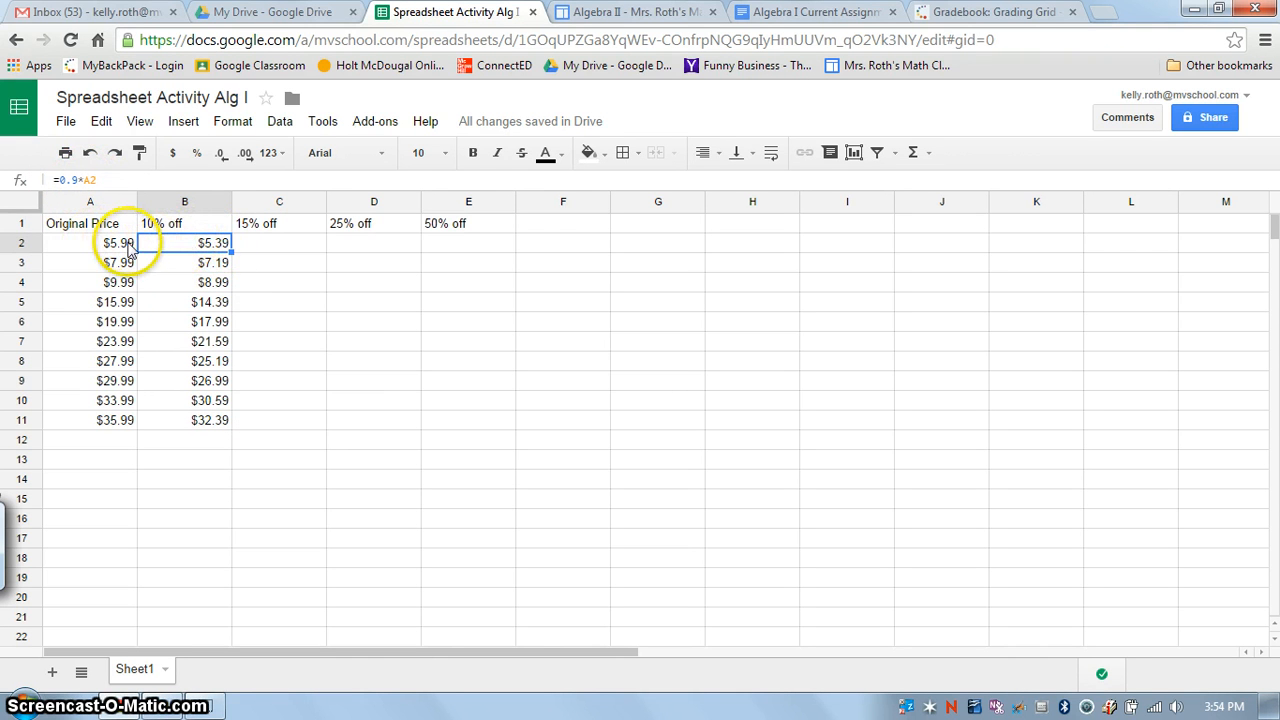
{"action": "left_click", "coordinate": [178, 264]}
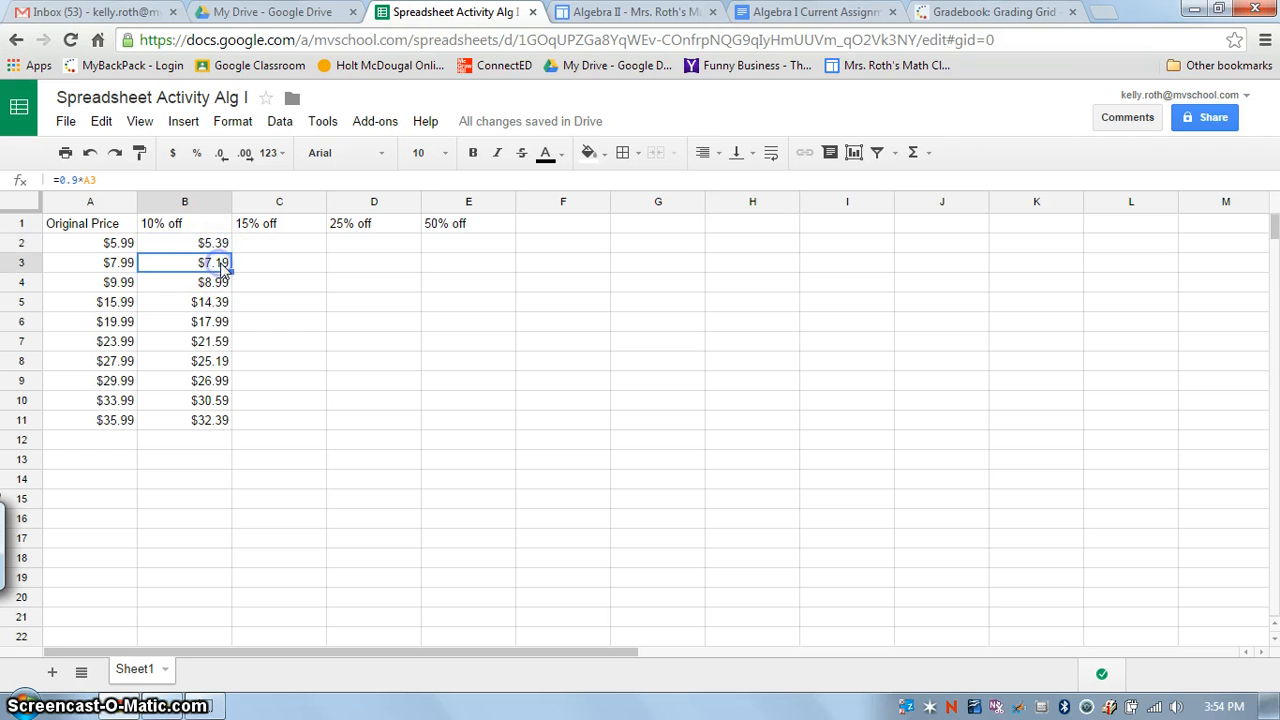
{"action": "left_click", "coordinate": [118, 244]}
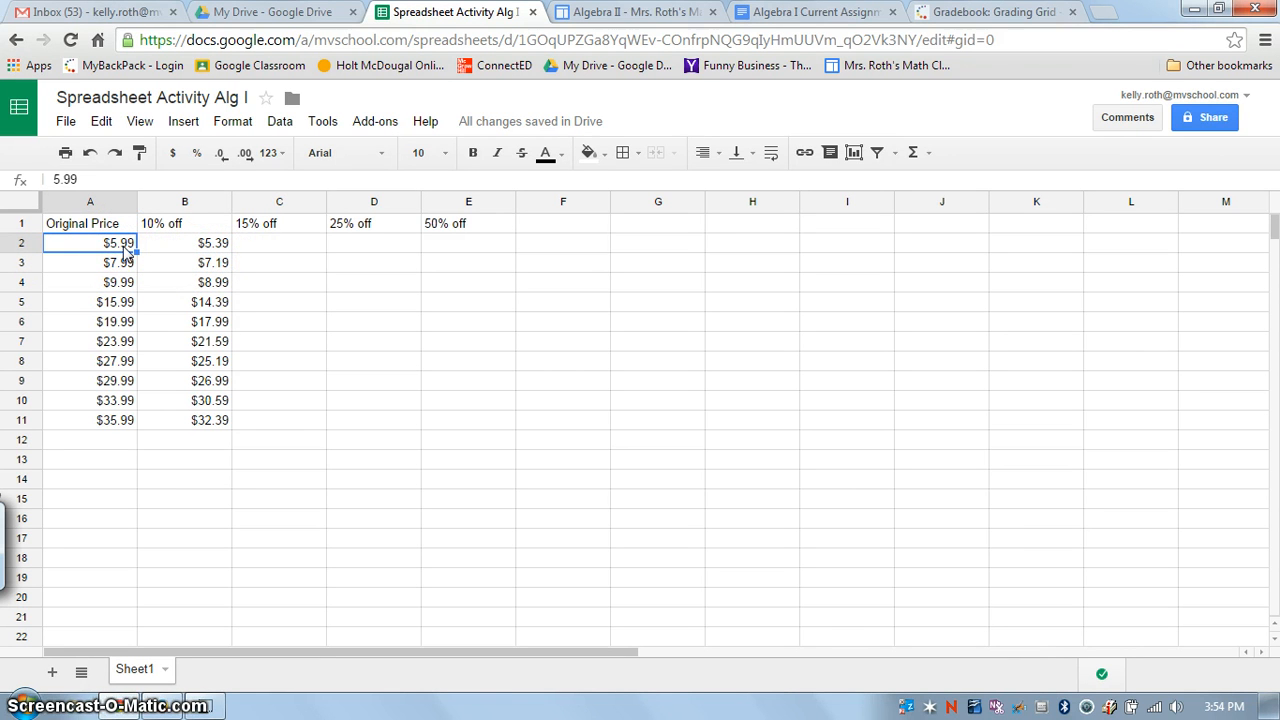
{"action": "left_click", "coordinate": [119, 262]}
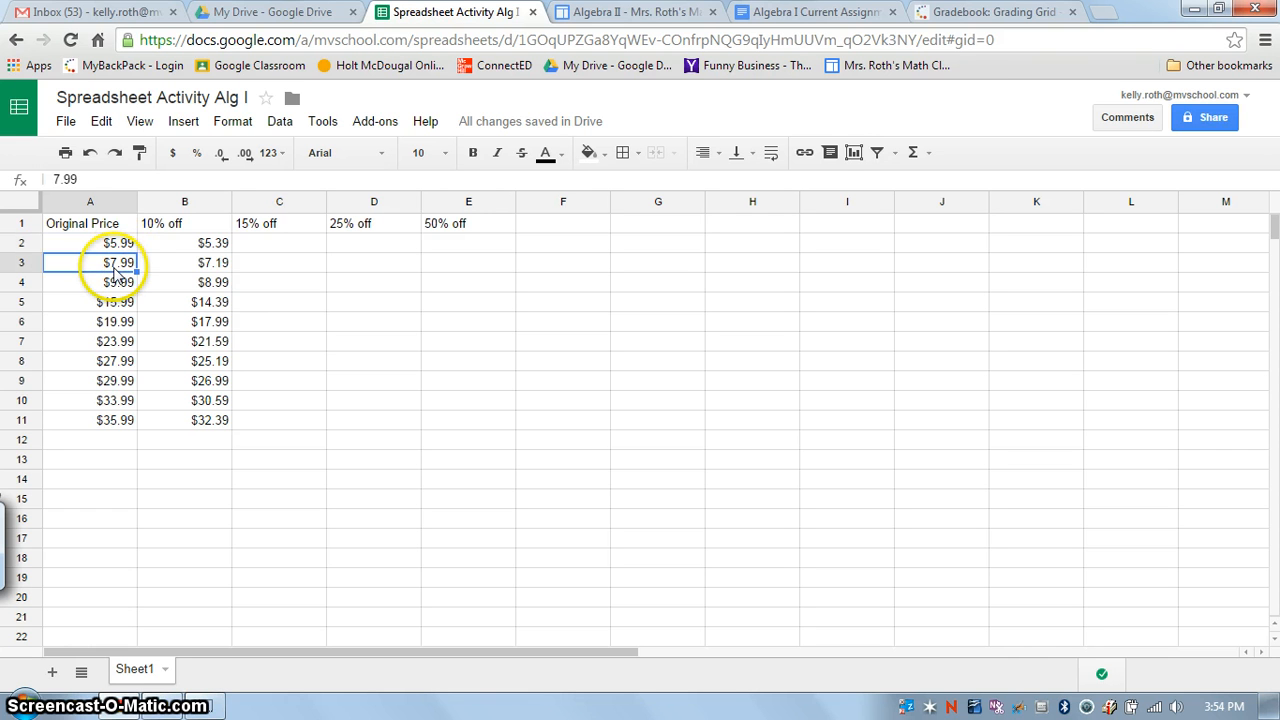
{"action": "left_click", "coordinate": [170, 262]}
{"action": "left_click", "coordinate": [190, 282]}
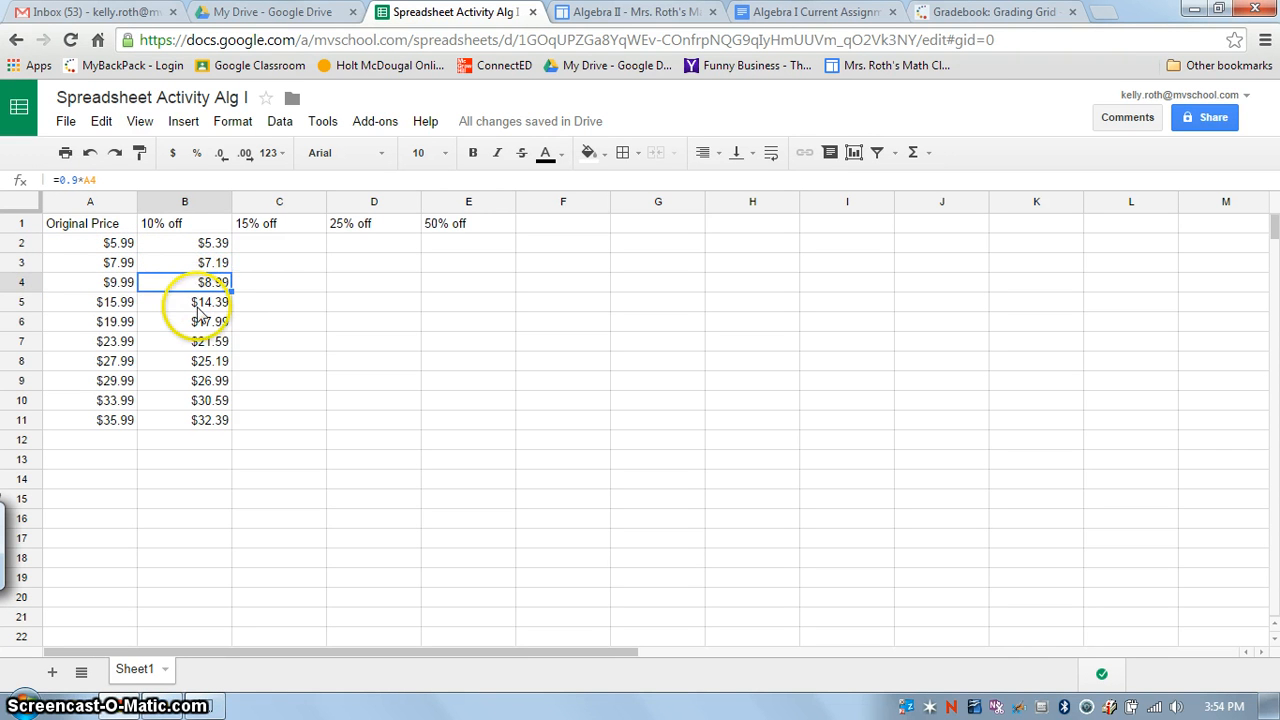
{"action": "left_click", "coordinate": [200, 304]}
{"action": "left_click", "coordinate": [205, 323]}
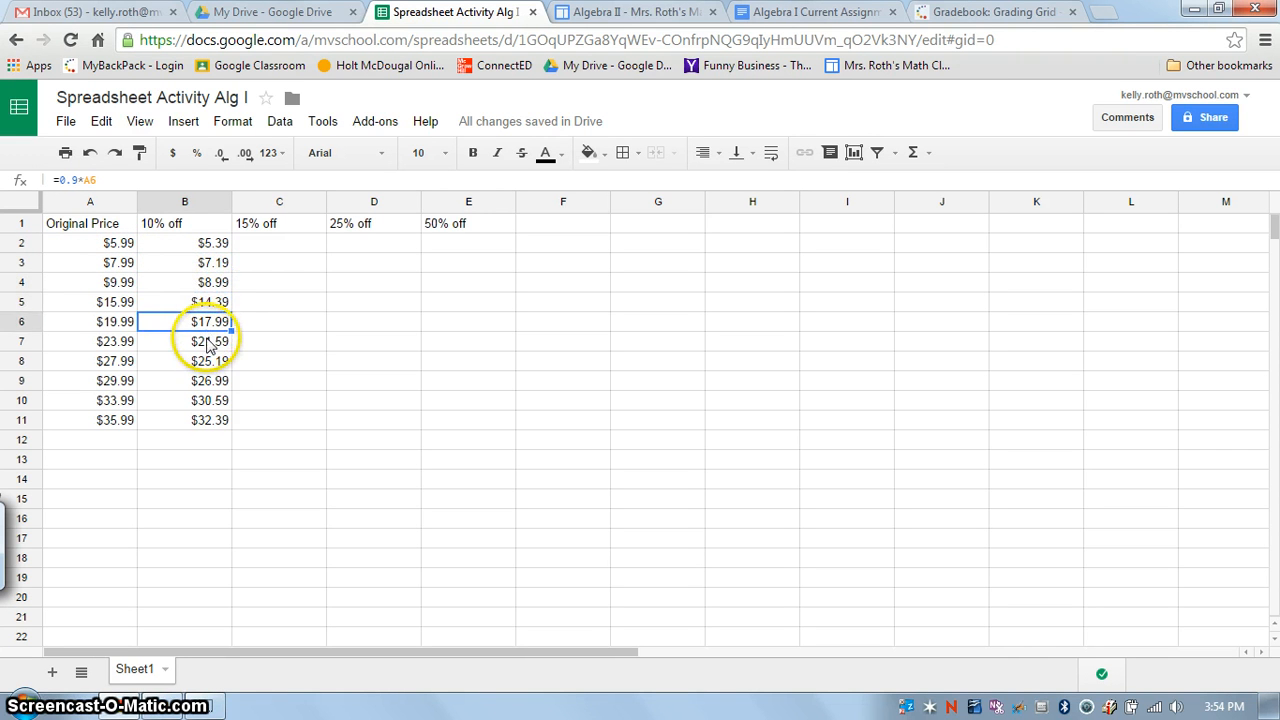
{"action": "left_click", "coordinate": [205, 342]}
{"action": "left_click", "coordinate": [202, 366]}
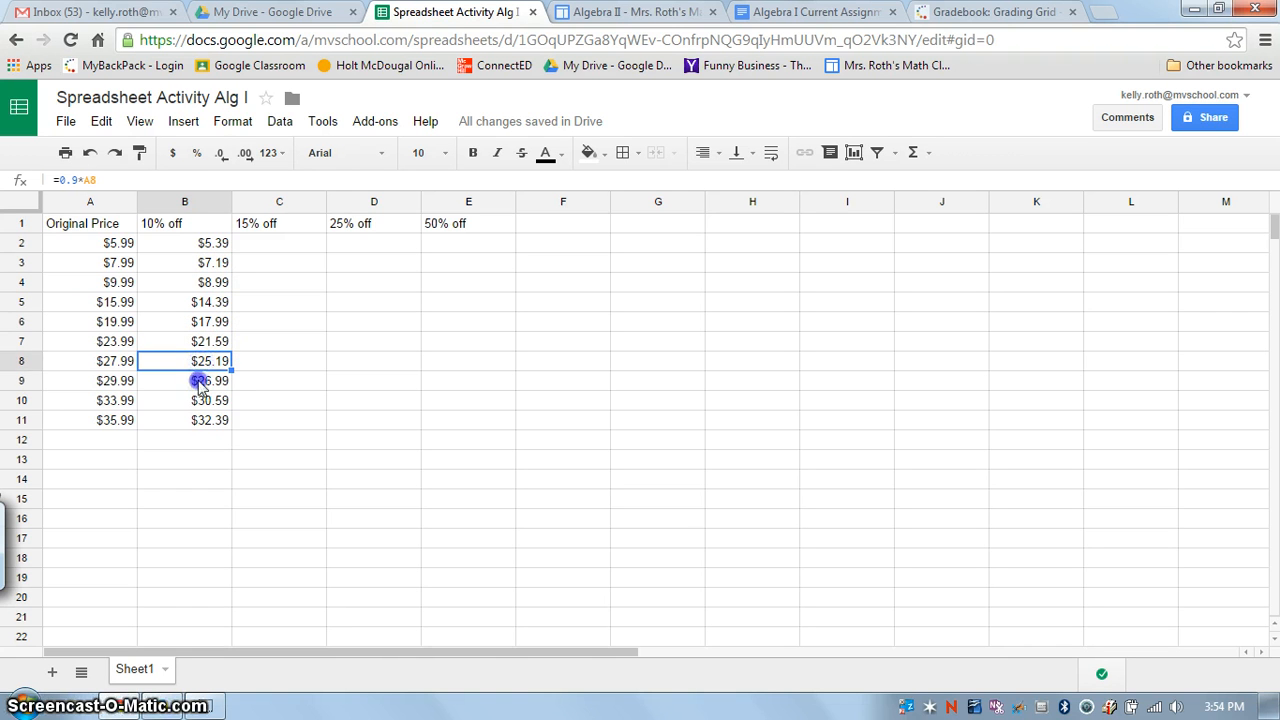
{"action": "left_click", "coordinate": [205, 384]}
{"action": "left_click", "coordinate": [207, 403]}
{"action": "left_click", "coordinate": [207, 422]}
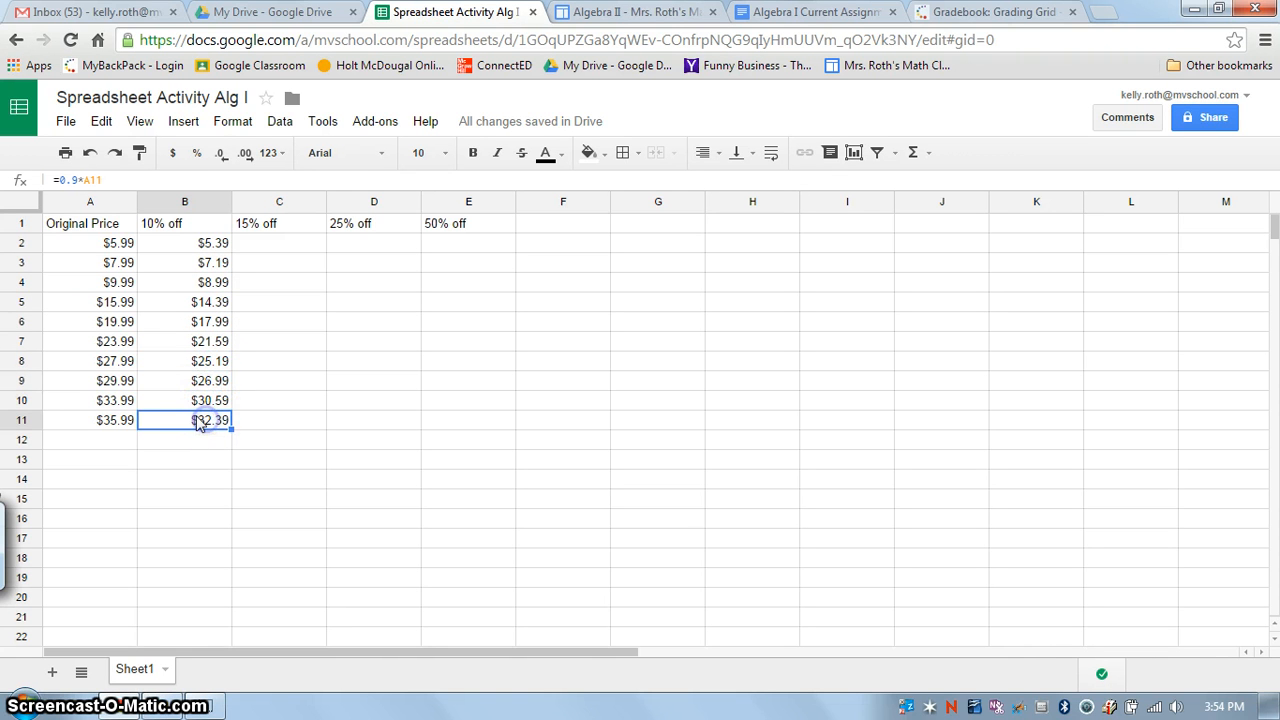
{"action": "left_click", "coordinate": [203, 441]}
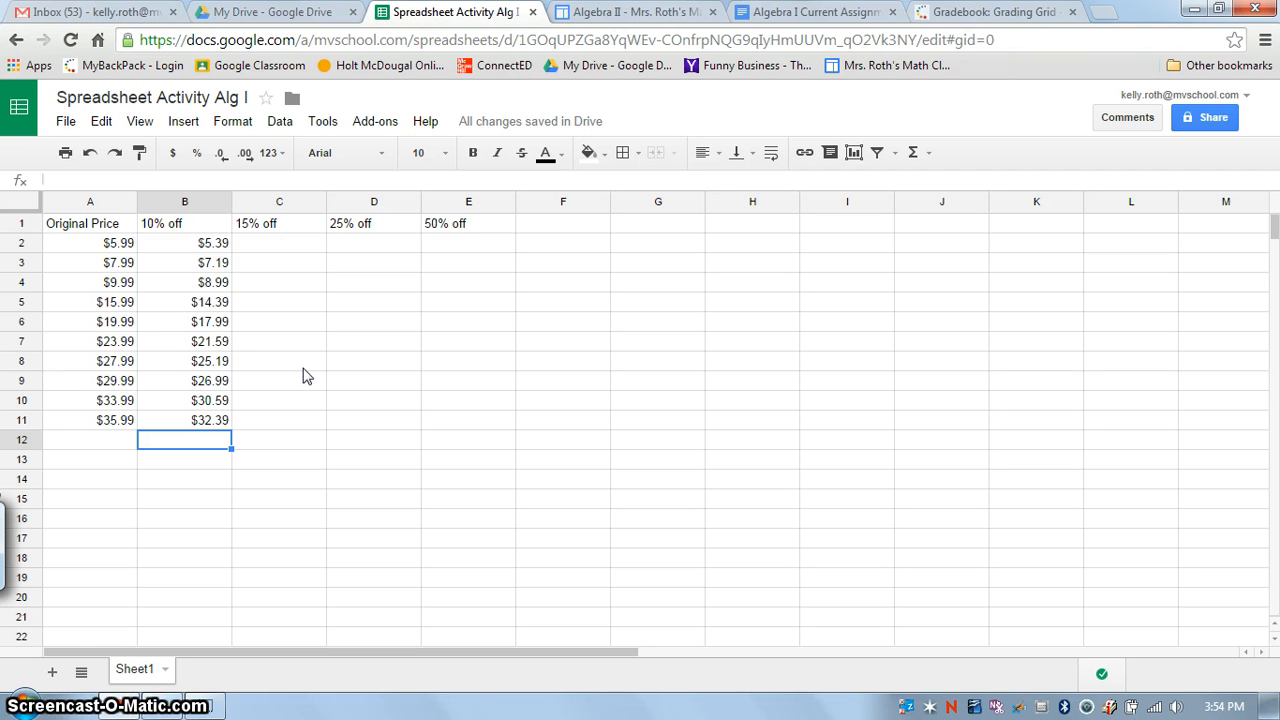
- Check the 10% off formula in B2 and start an entry in C2 for the first 15% off price
{"action": "left_click", "coordinate": [271, 243]}
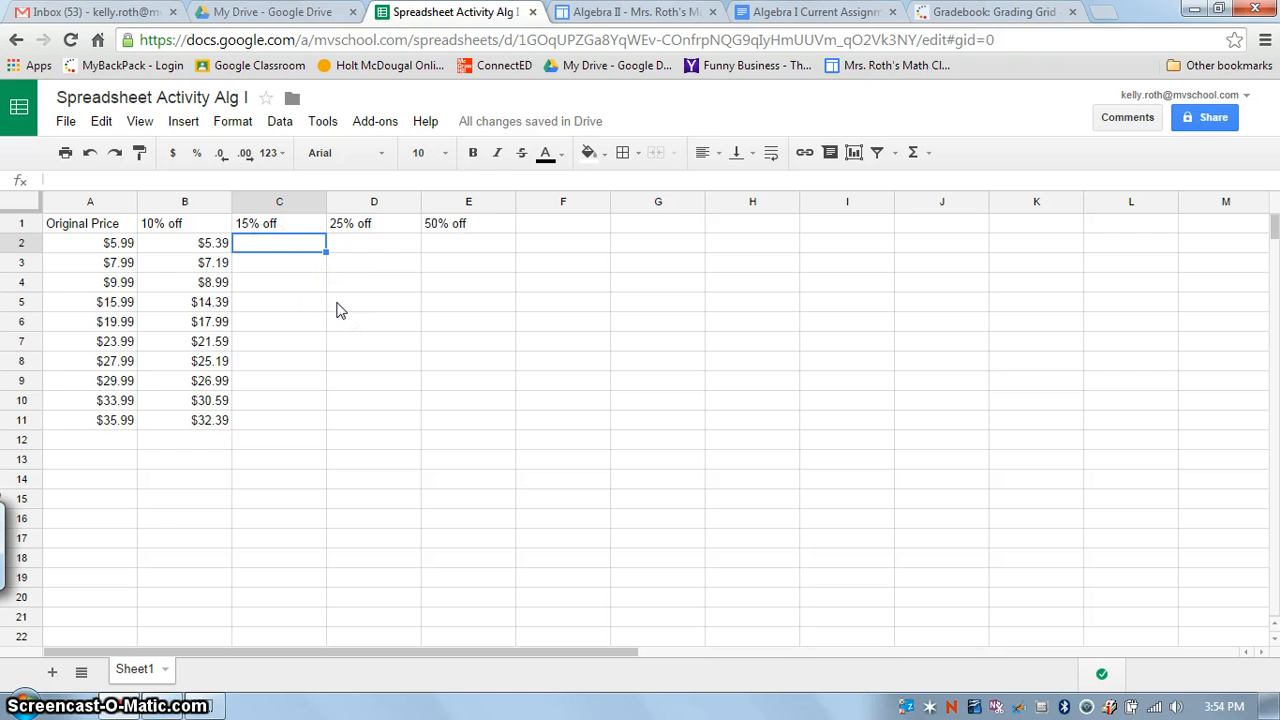
{"action": "left_click", "coordinate": [150, 243]}
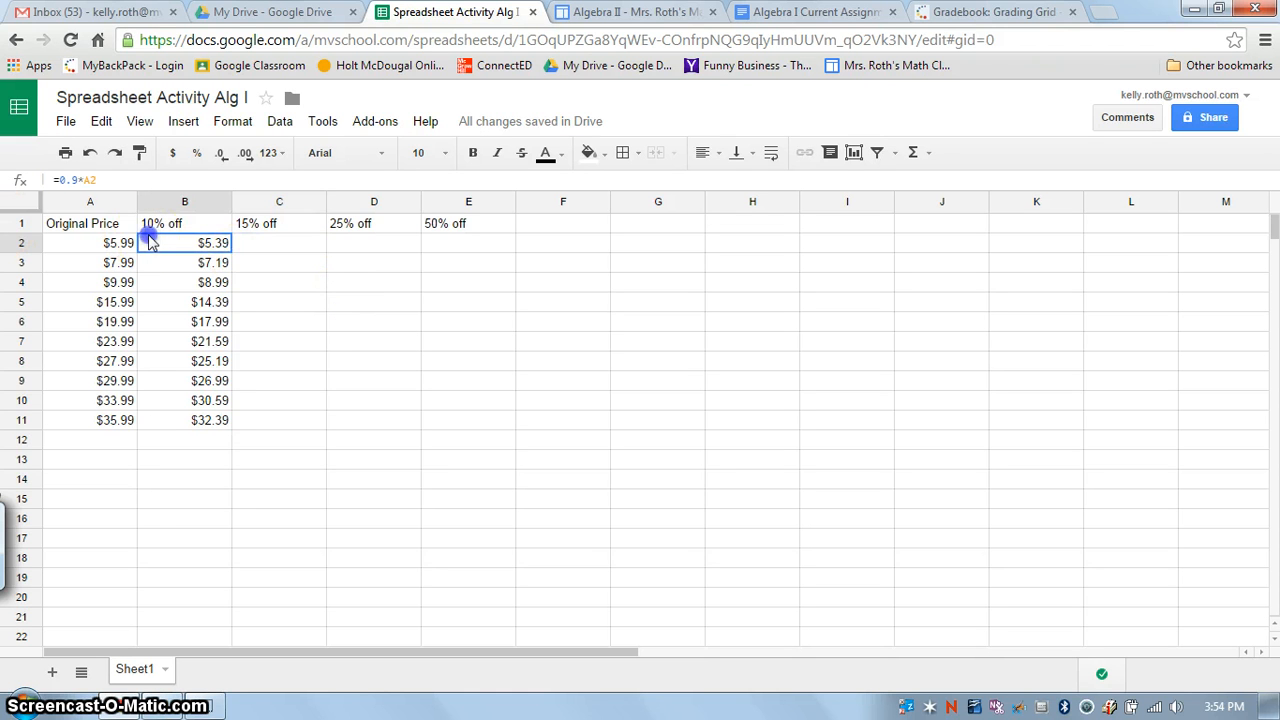
{"action": "left_click", "coordinate": [250, 252]}
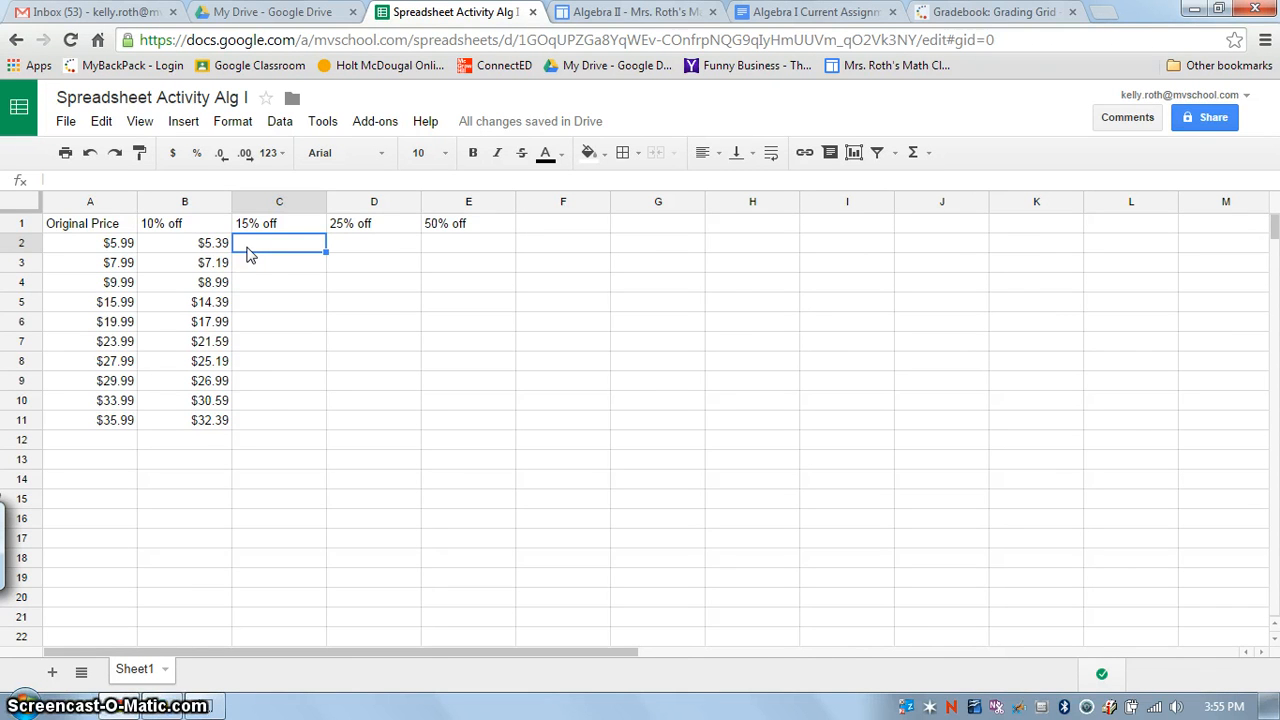
{"action": "left_click", "coordinate": [250, 252]}
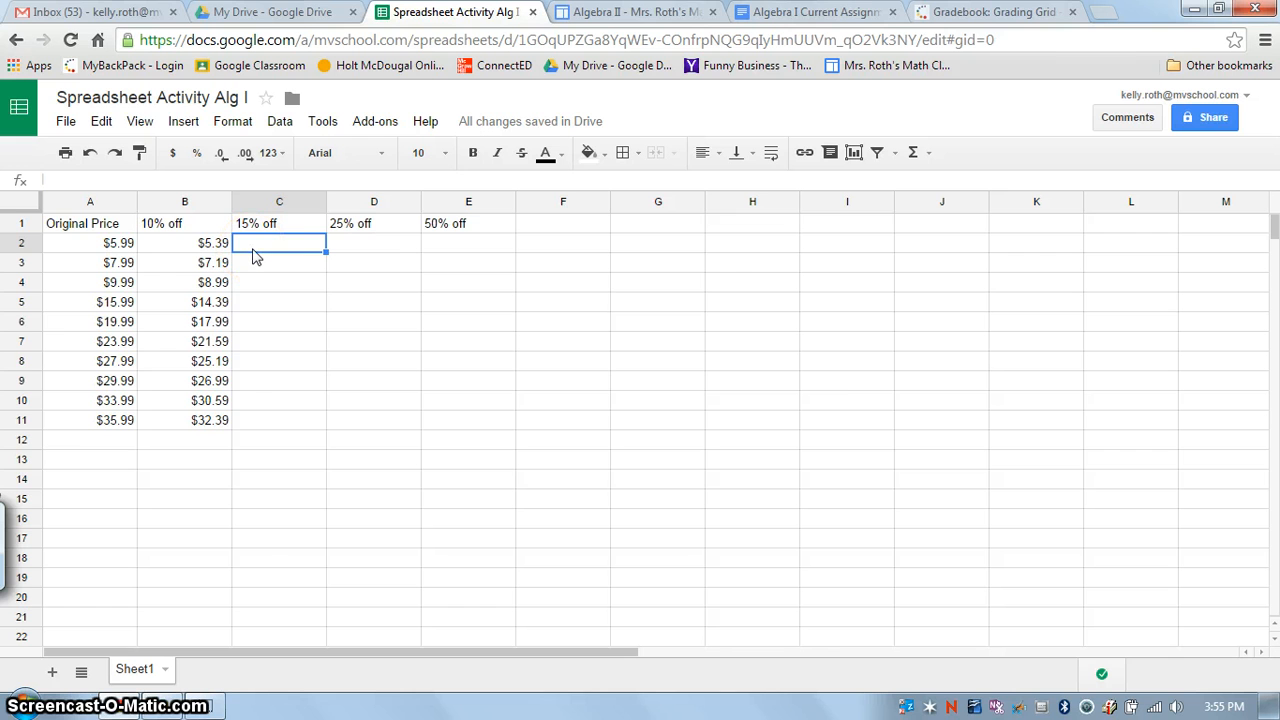
{"action": "type", "text": "p"}
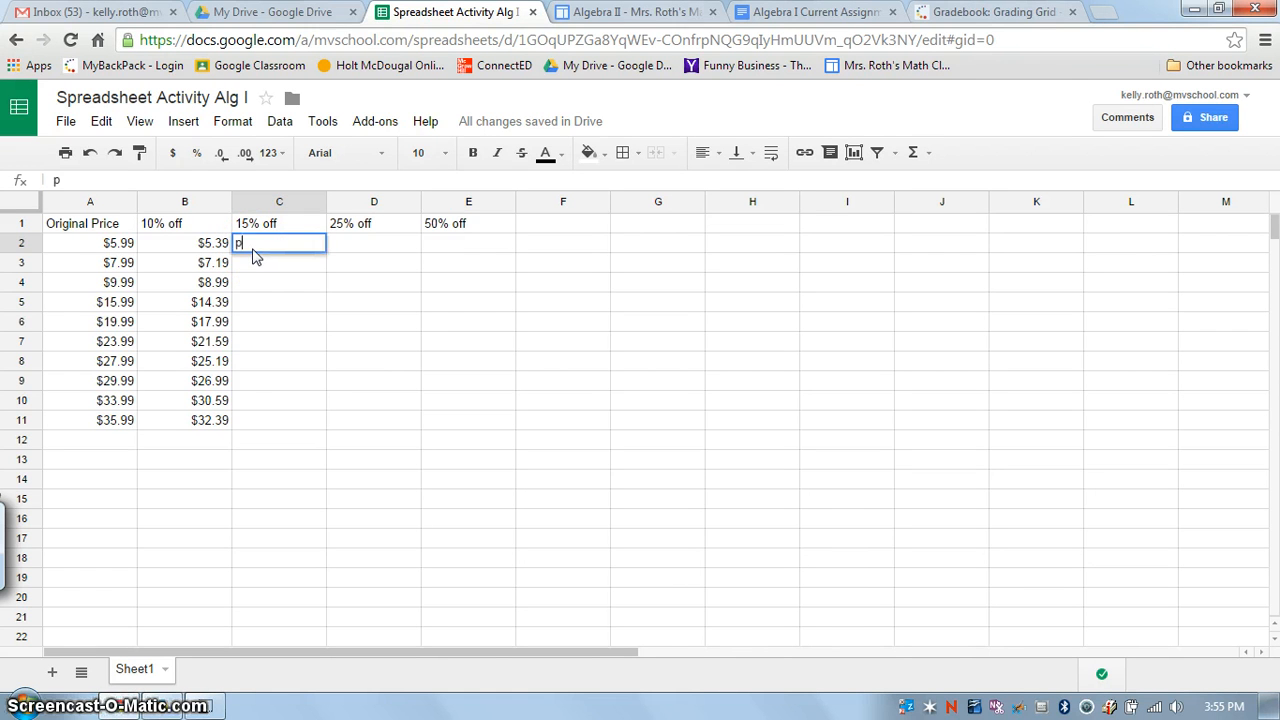
{"action": "key", "text": "BackSpace"}
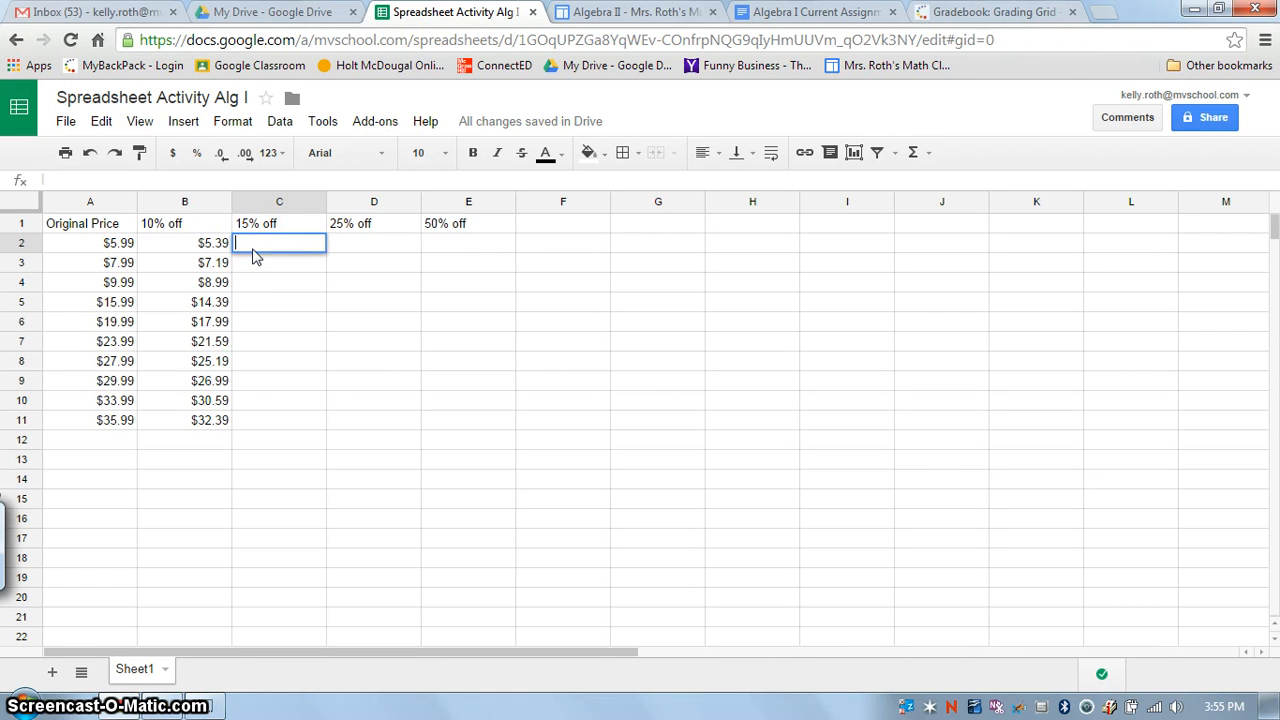